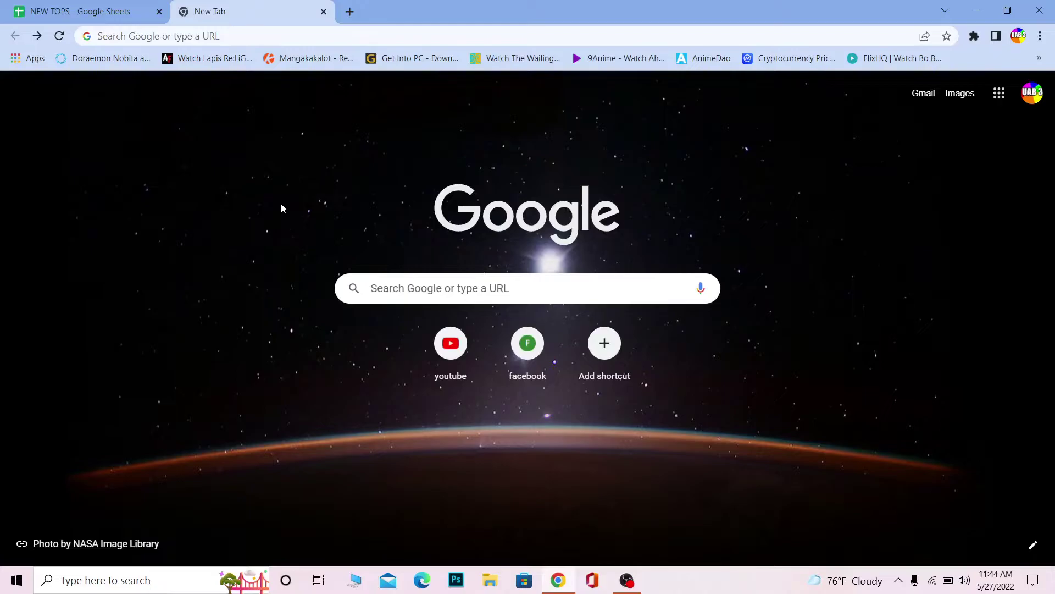
Search 'support valorant' and open the official VALORANT Support site at its ticket section
left_click(38, 36)
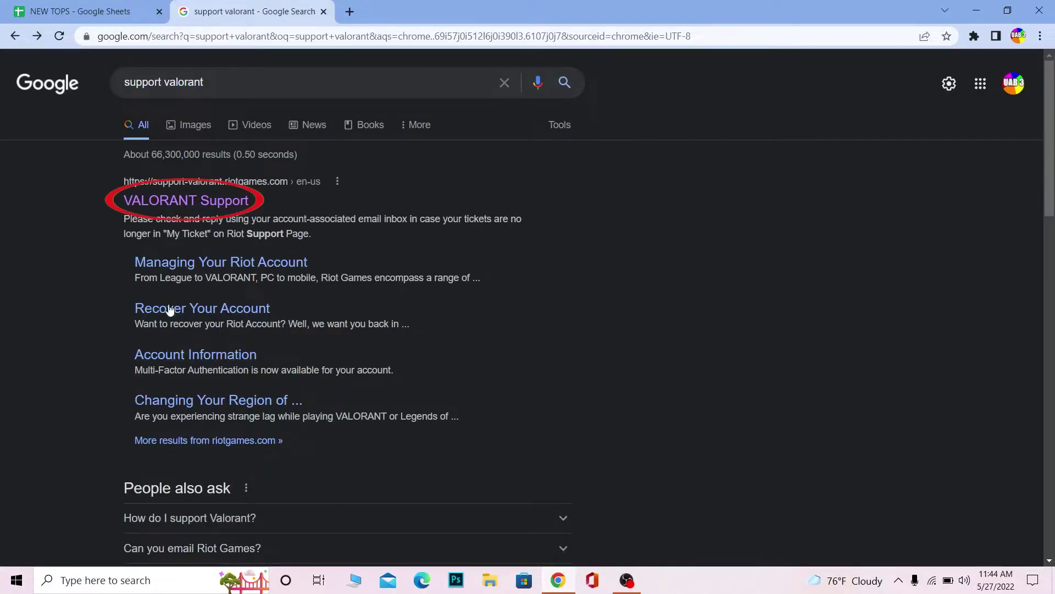
left_click(203, 201)
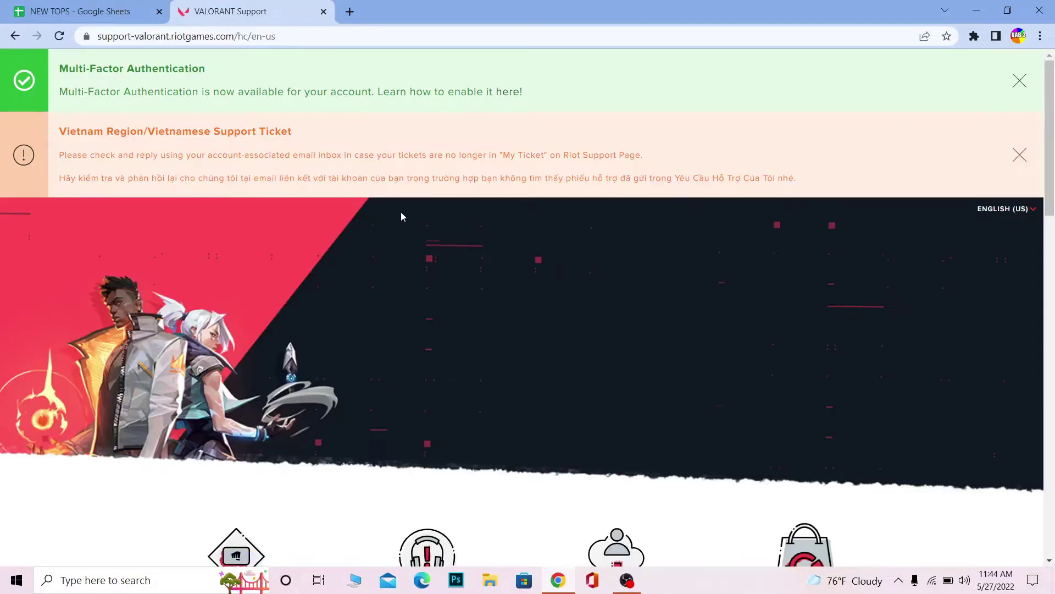
scroll(414, 204, "down", 15)
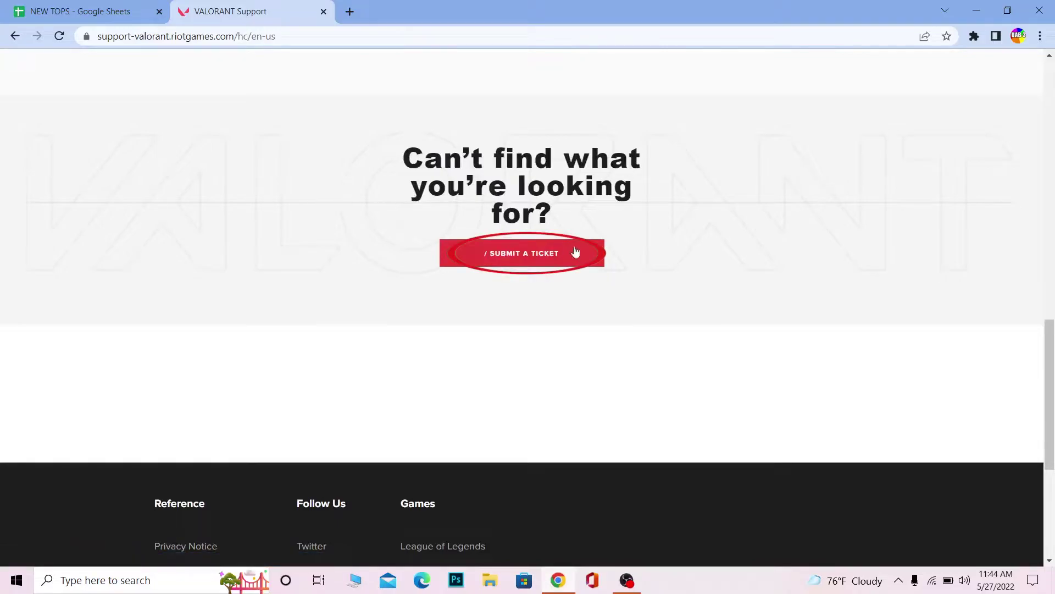
Start a new ticket with request type 'Account Management, Data Requests, or Deletion'
left_click(540, 254)
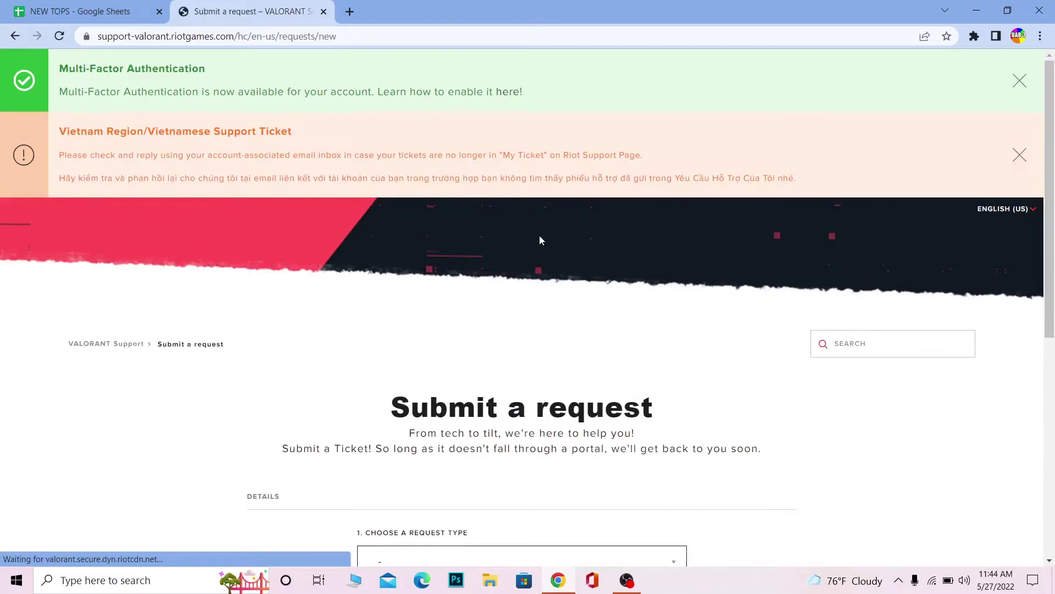
scroll(545, 241, "down", 5)
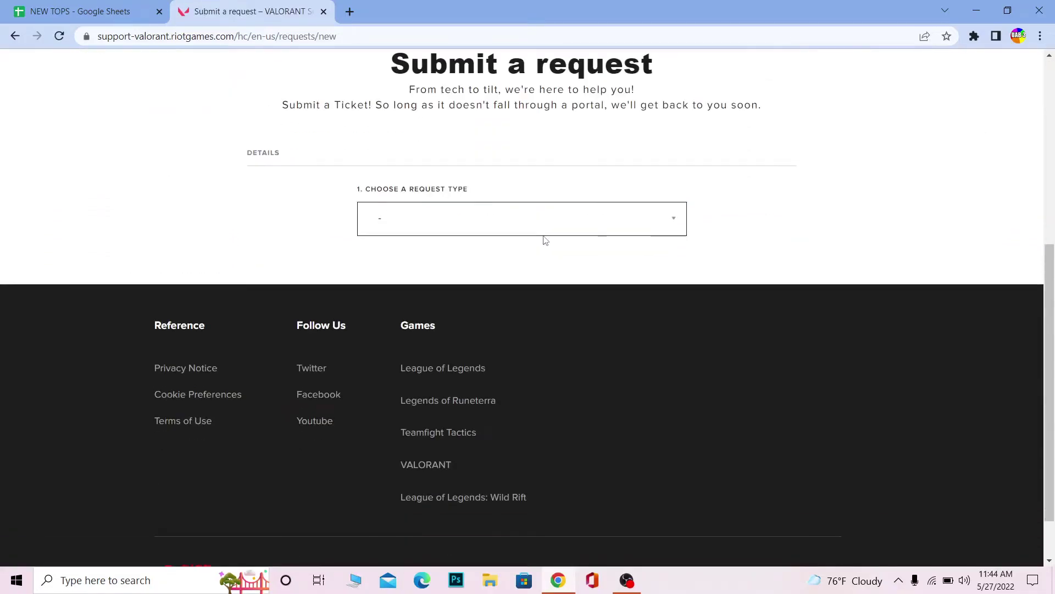
left_click(455, 231)
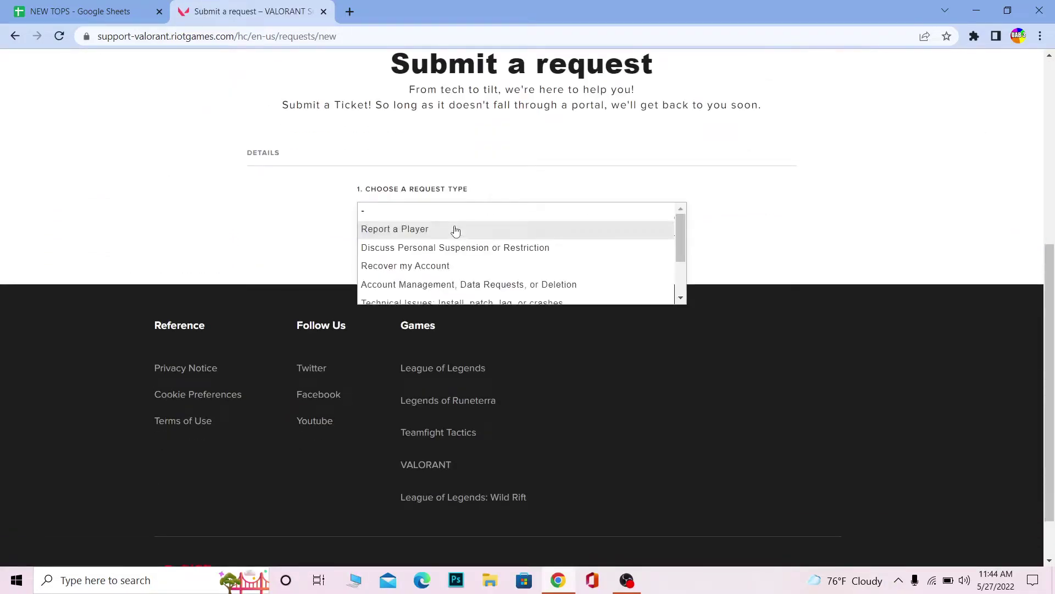
scroll(456, 234, "down", 5)
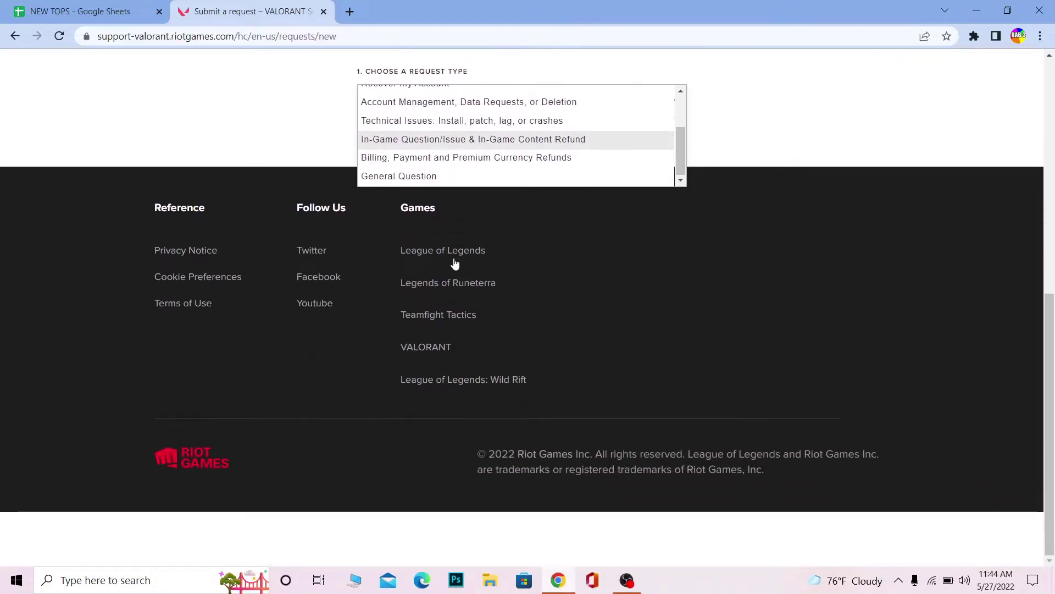
scroll(455, 263, "up", 4)
scroll(446, 318, "up", 1)
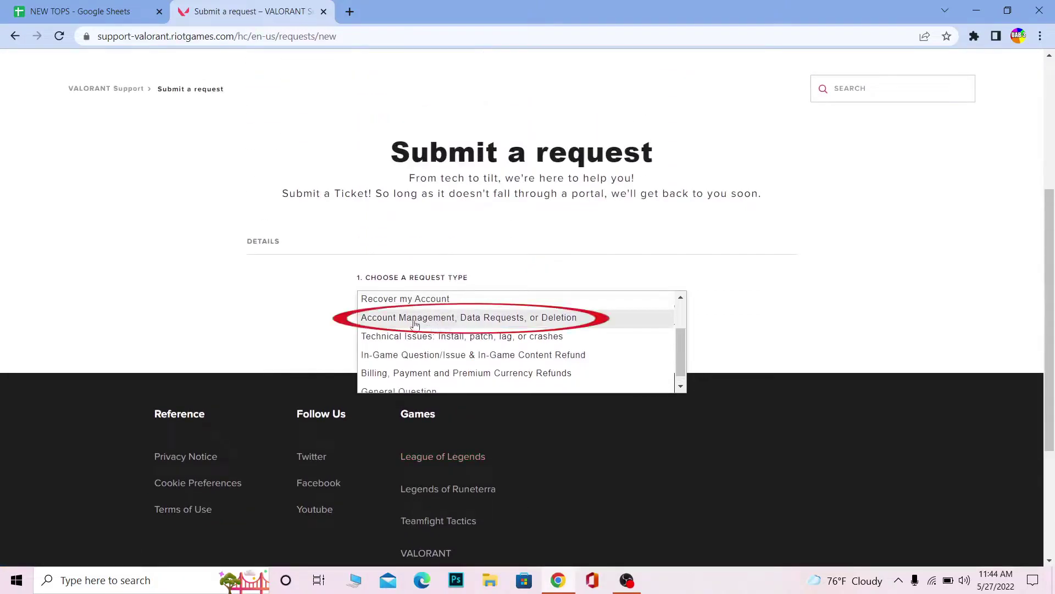
left_click(486, 318)
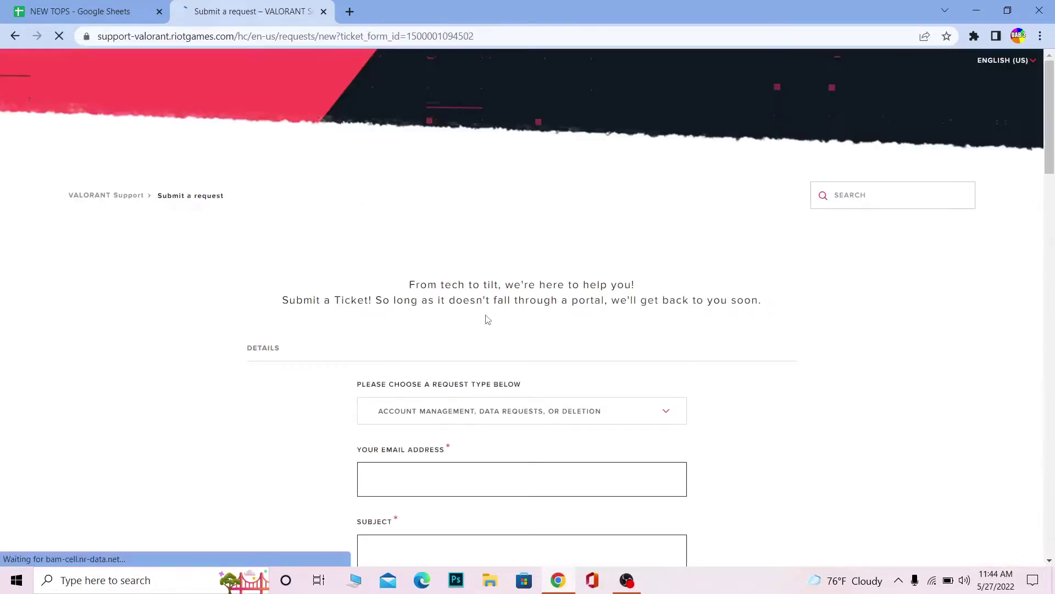
scroll(487, 319, "down", 6)
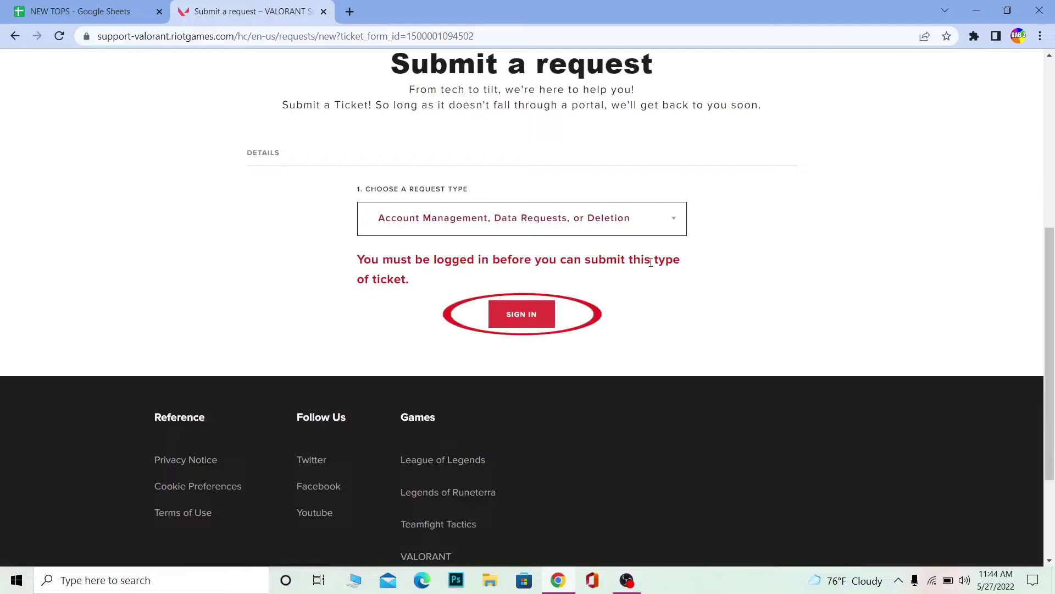
Sign in, then restart the ticket as 'Account Management, Data Requests, or Deletion'
left_click(520, 315)
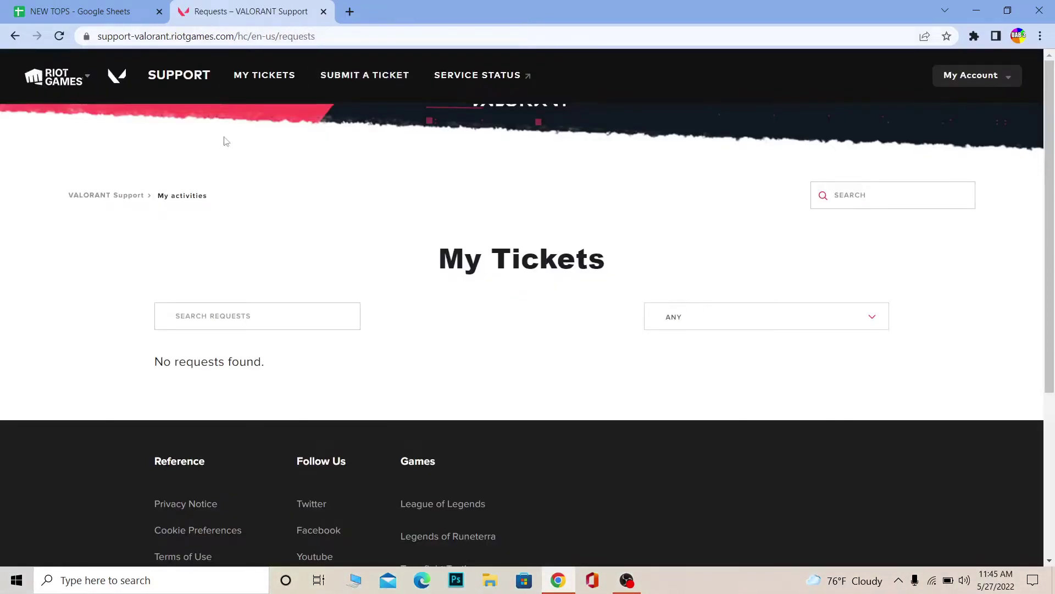
left_click(328, 82)
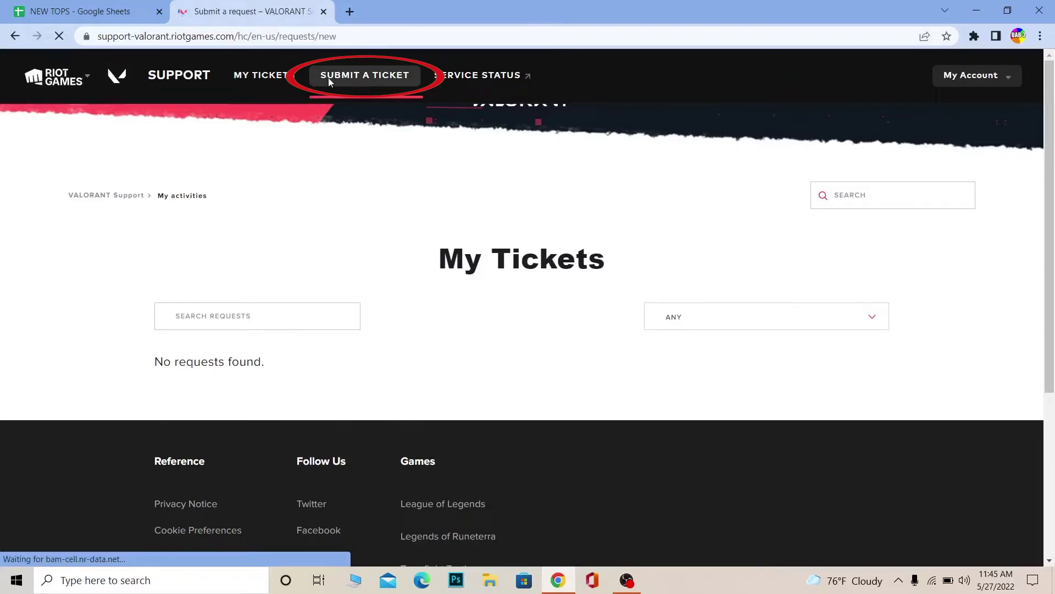
left_click(397, 419)
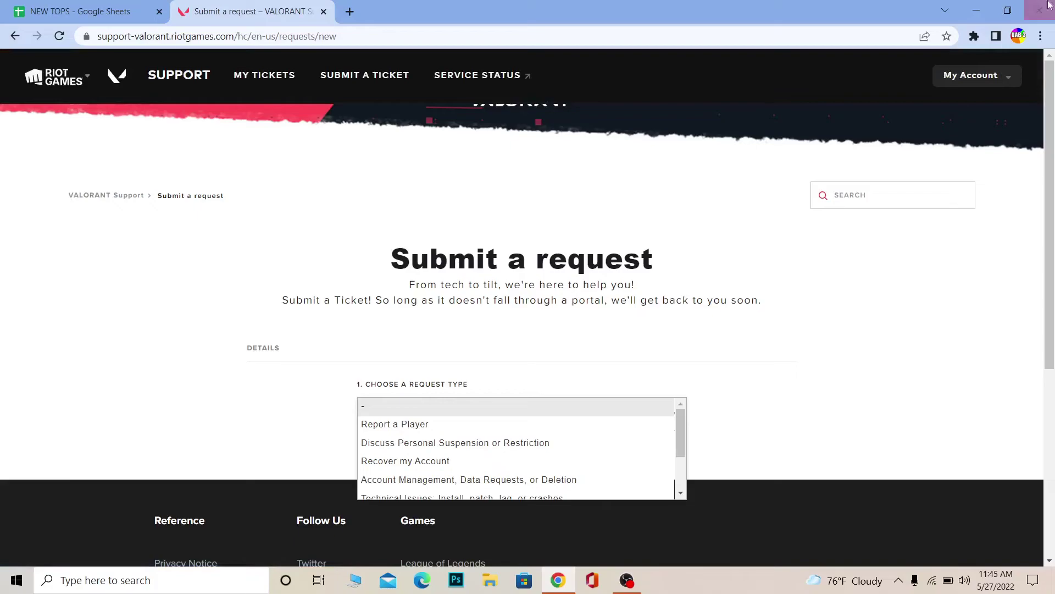
left_click(962, 77)
left_click(738, 239)
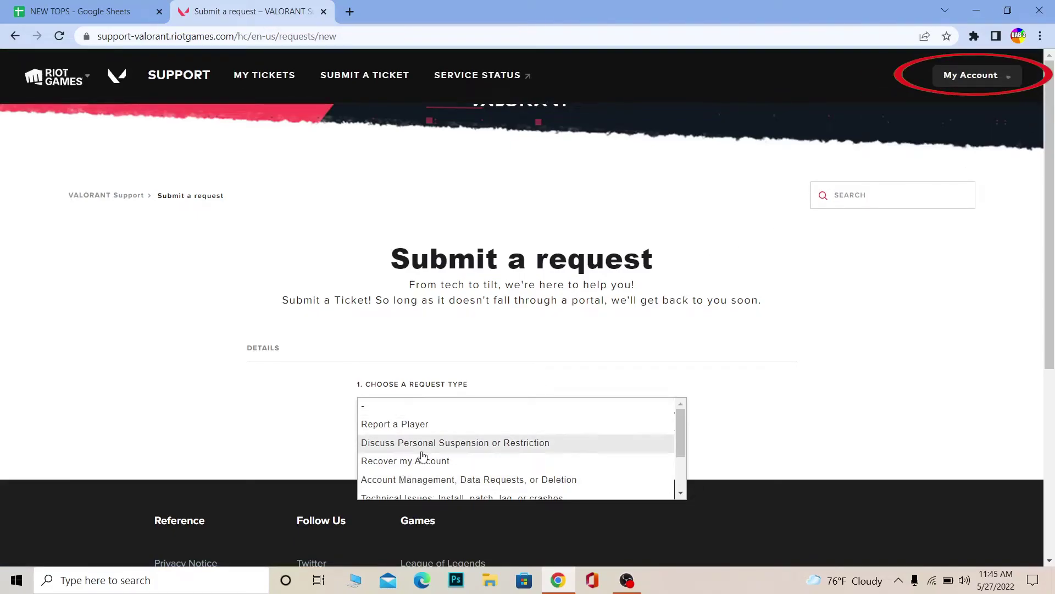
left_click(412, 481)
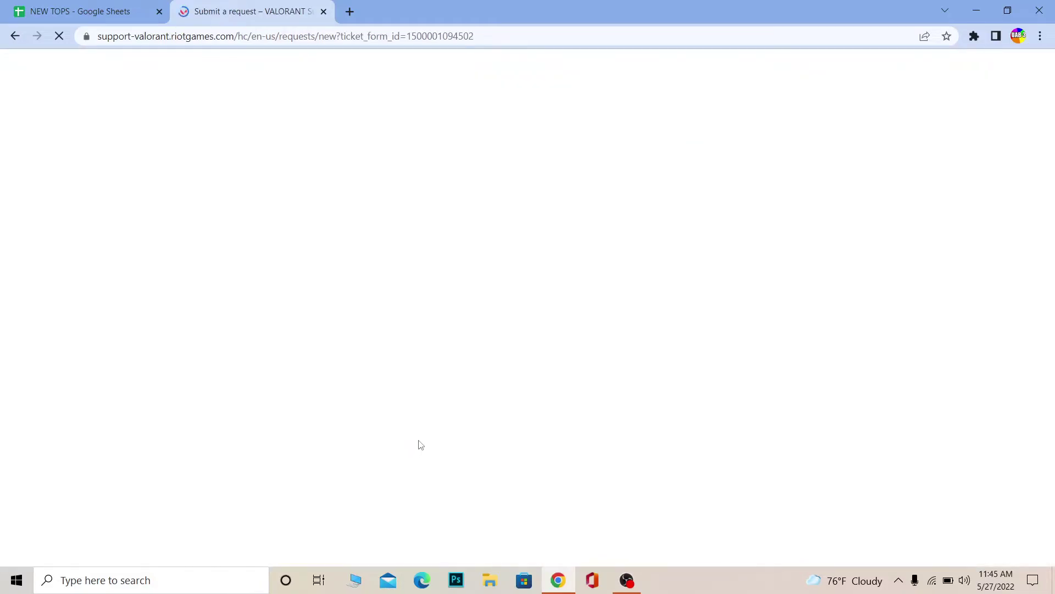
Enter the ticket description 'i want to delete my account .'
scroll(422, 444, "down", 4)
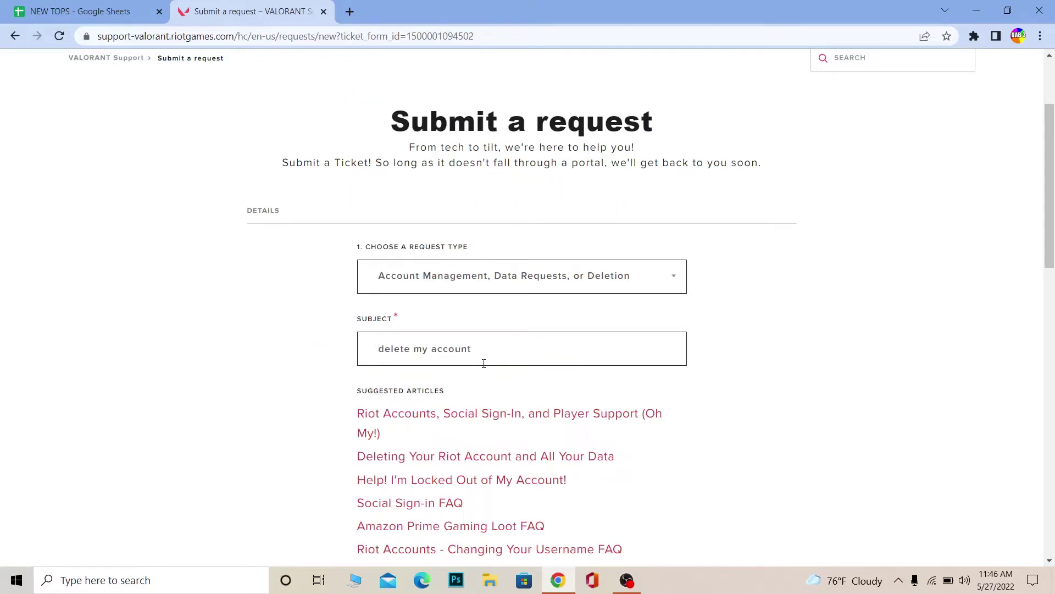
scroll(298, 385, "down", 6)
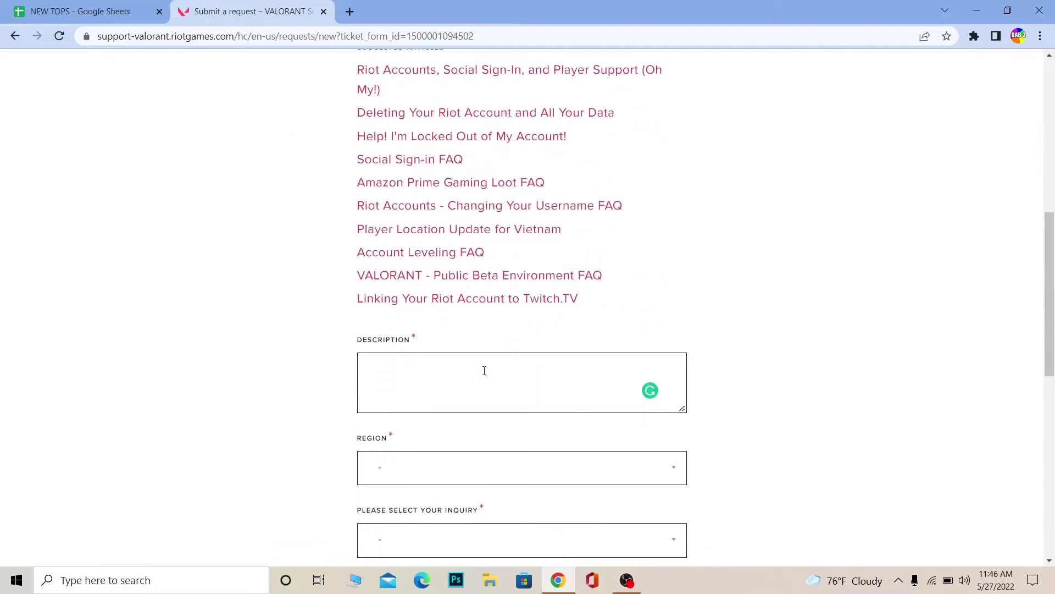
left_click(484, 370)
type("i want to delete my account .")
Set the ticket's region to Japan
scroll(28, 323, "down", 1)
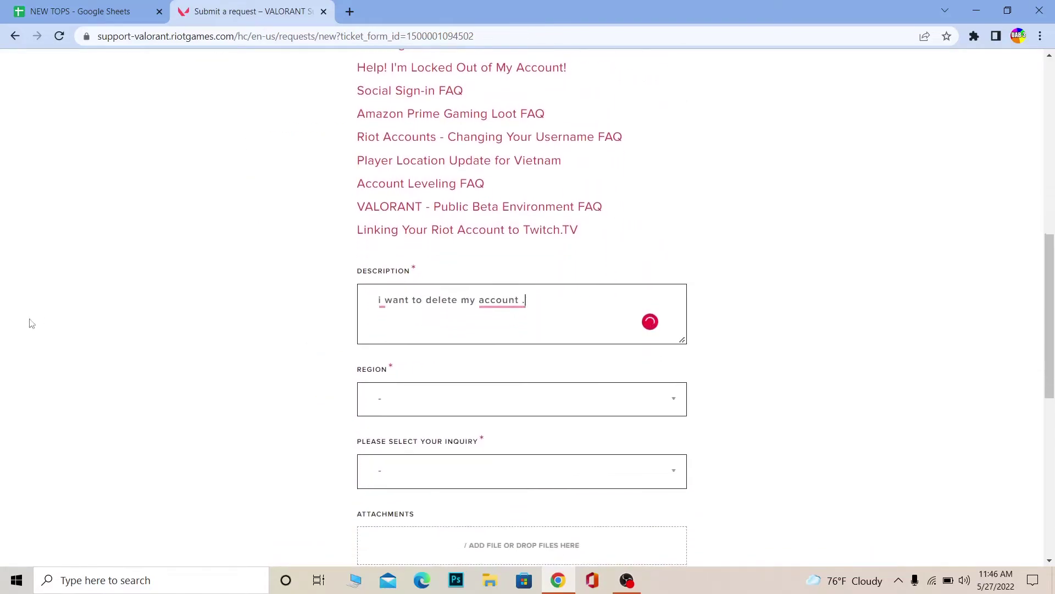
left_click(388, 396)
scroll(403, 438, "down", 3)
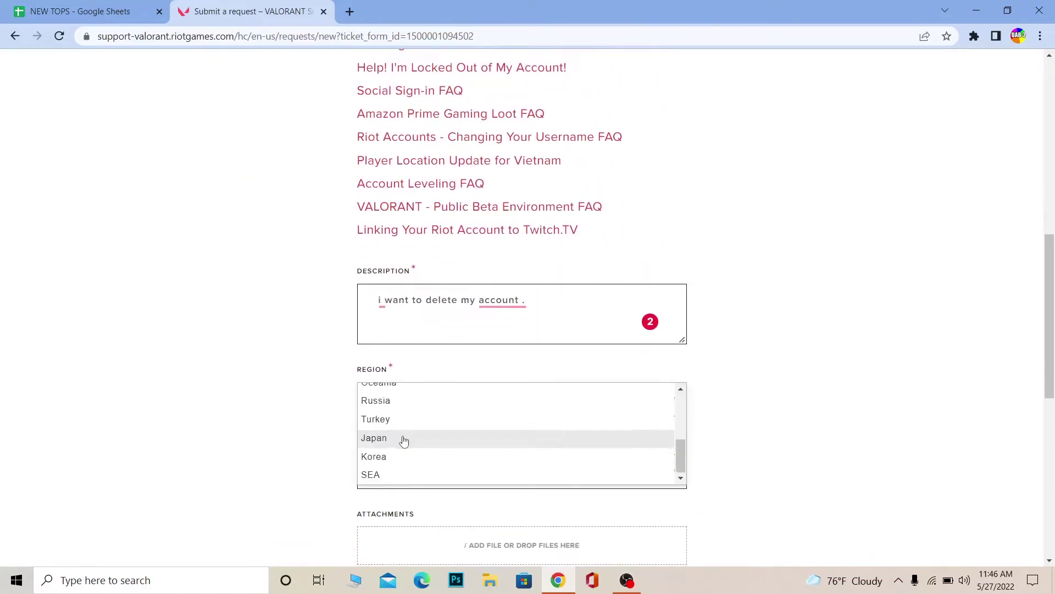
left_click(436, 439)
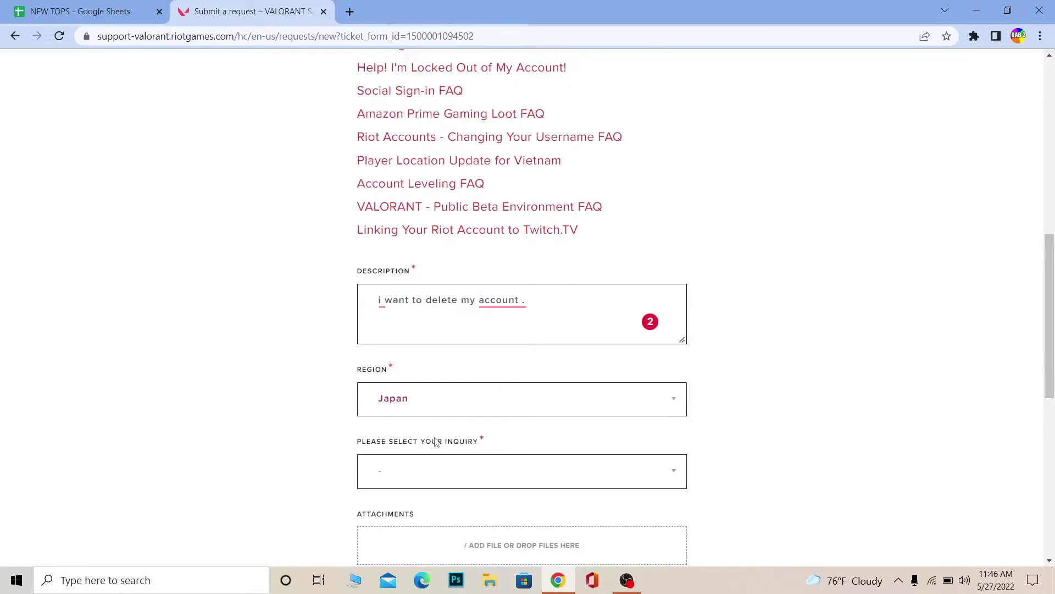
Set the inquiry type to Account Deletion
scroll(315, 440, "down", 2)
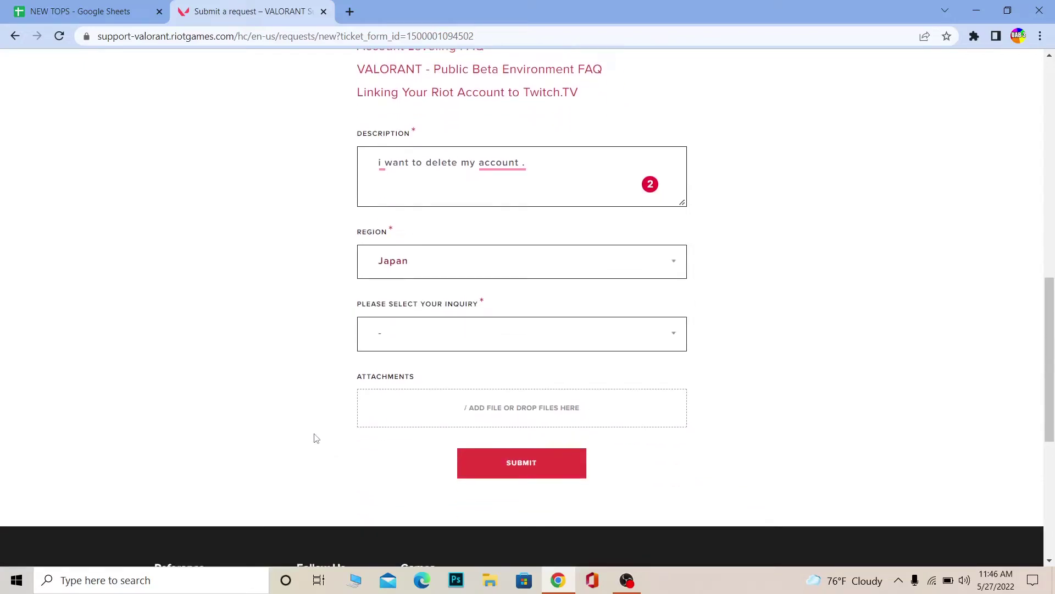
left_click(436, 334)
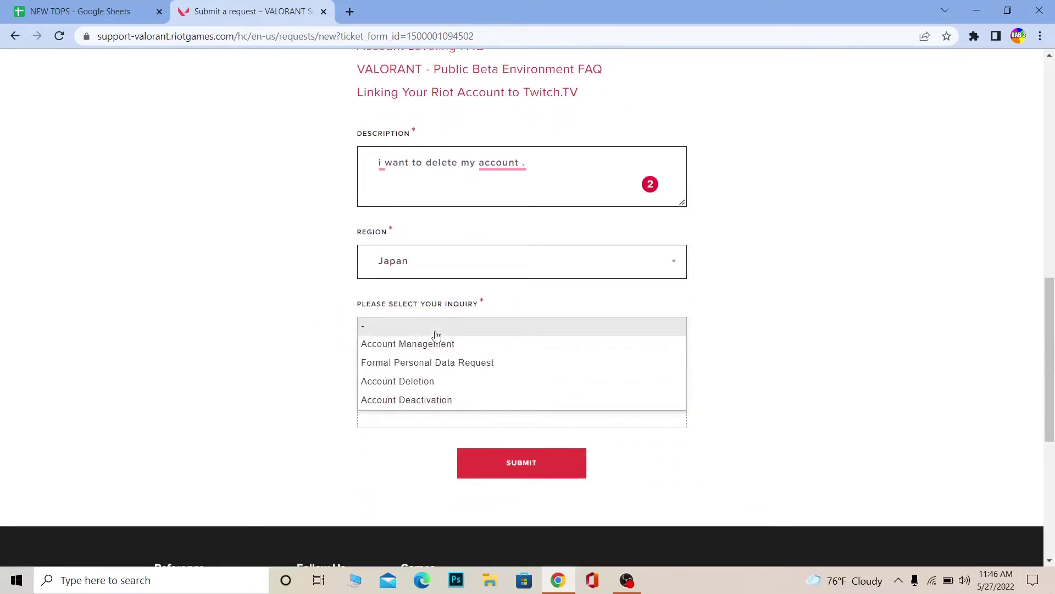
left_click(426, 381)
scroll(279, 376, "down", 2)
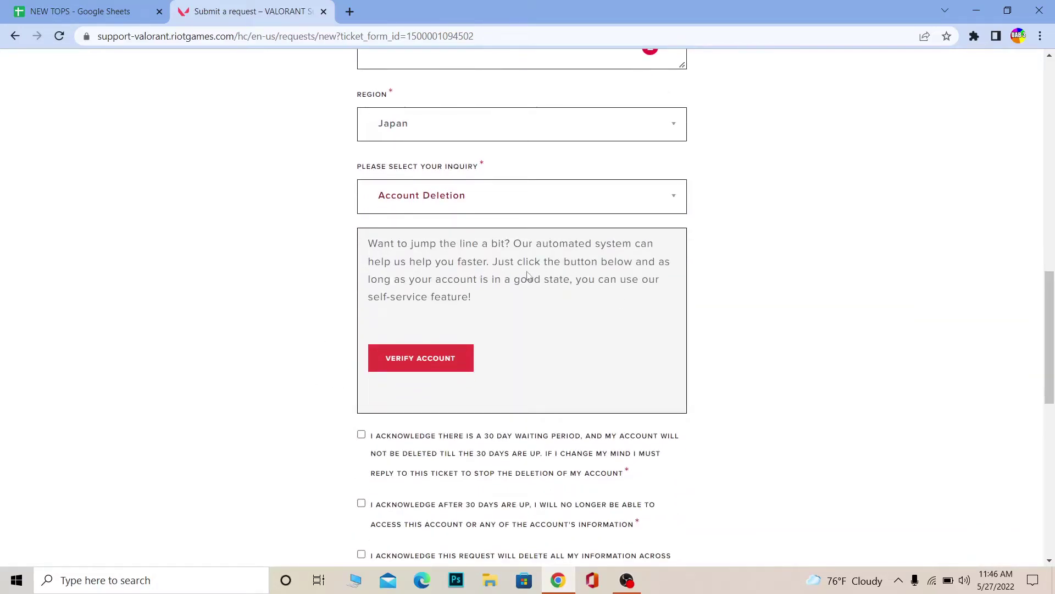
Start account verification, bringing up the Riot Games sign-in page
left_click(453, 370)
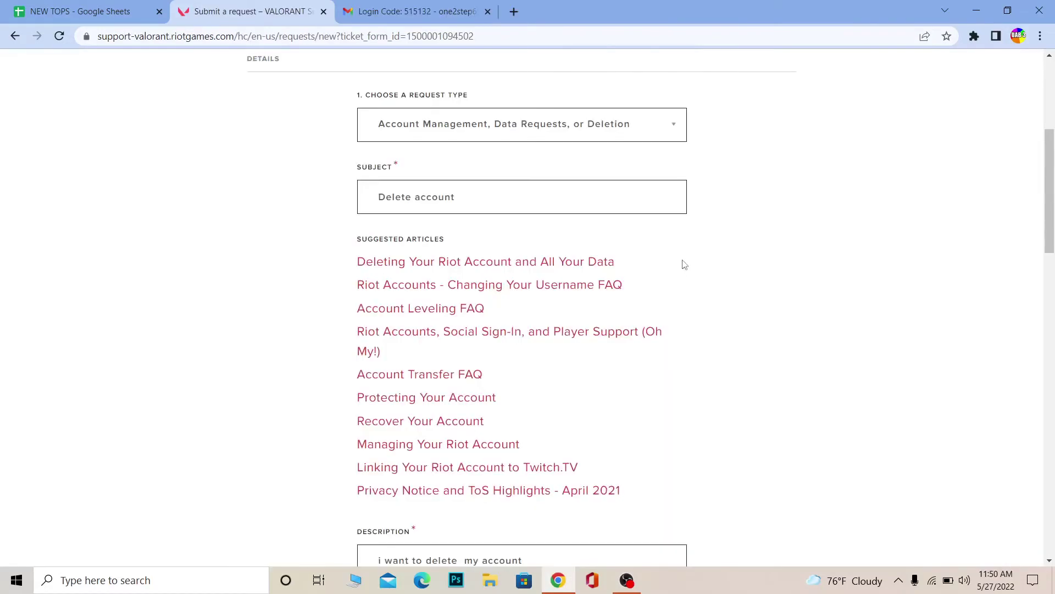
Review the account deletion info box, including its 30-day waiting period
scroll(681, 264, "up", 5)
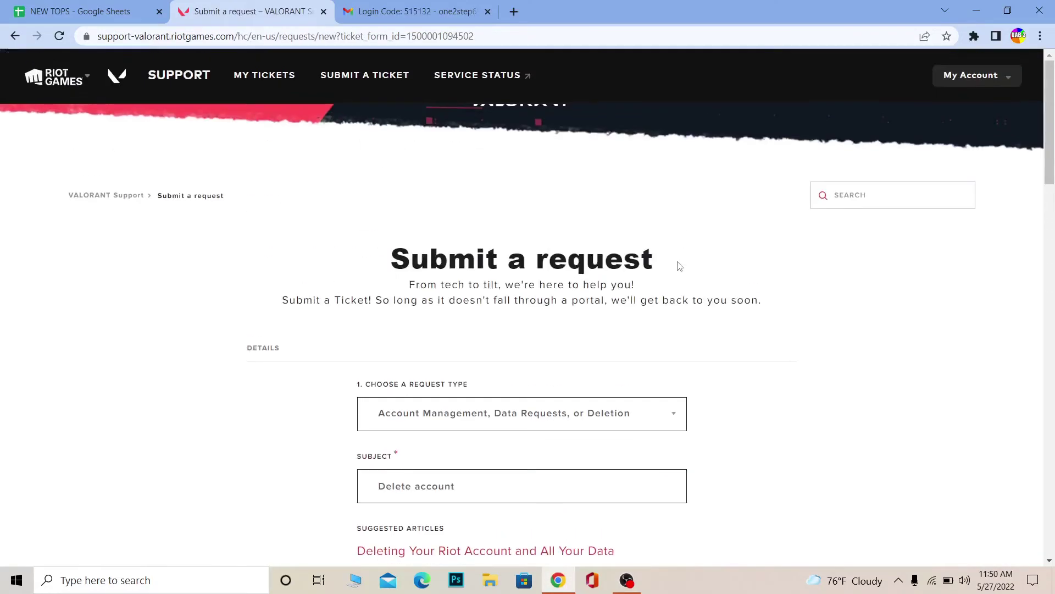
scroll(626, 272, "down", 4)
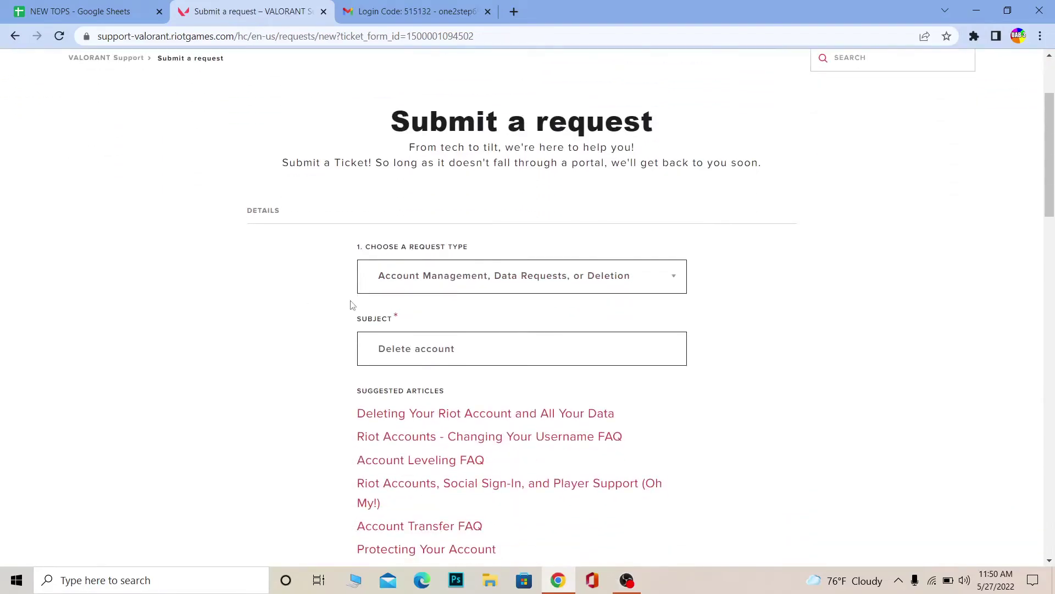
scroll(177, 308, "down", 9)
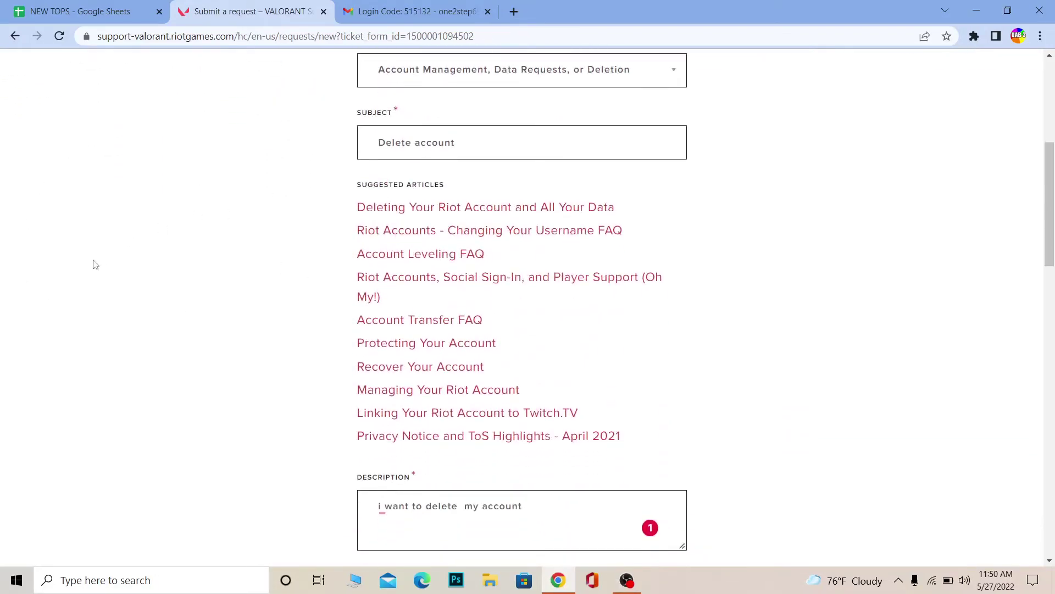
scroll(283, 222, "down", 2)
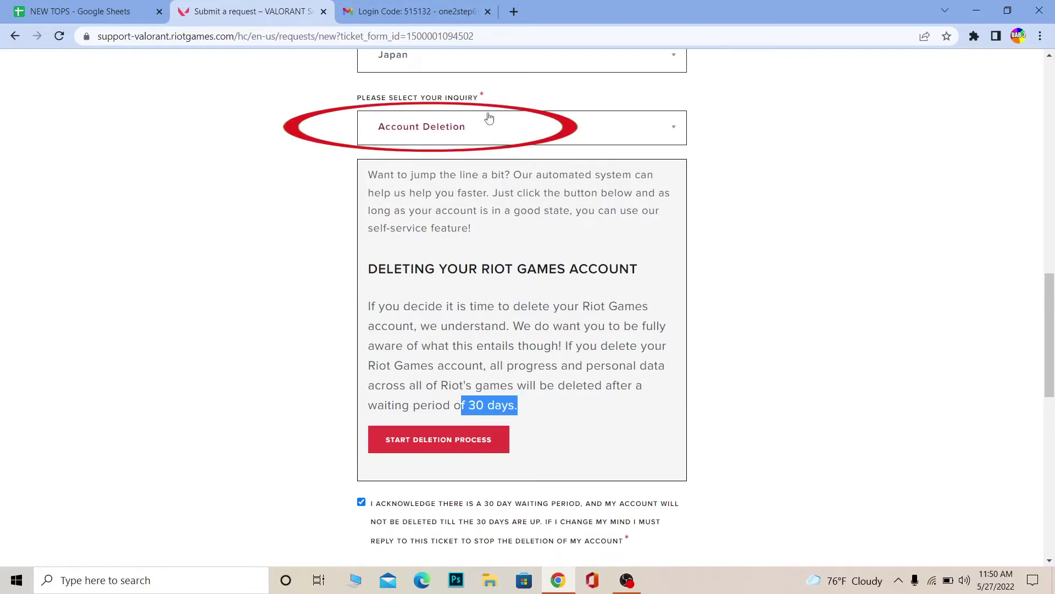
left_click(663, 341)
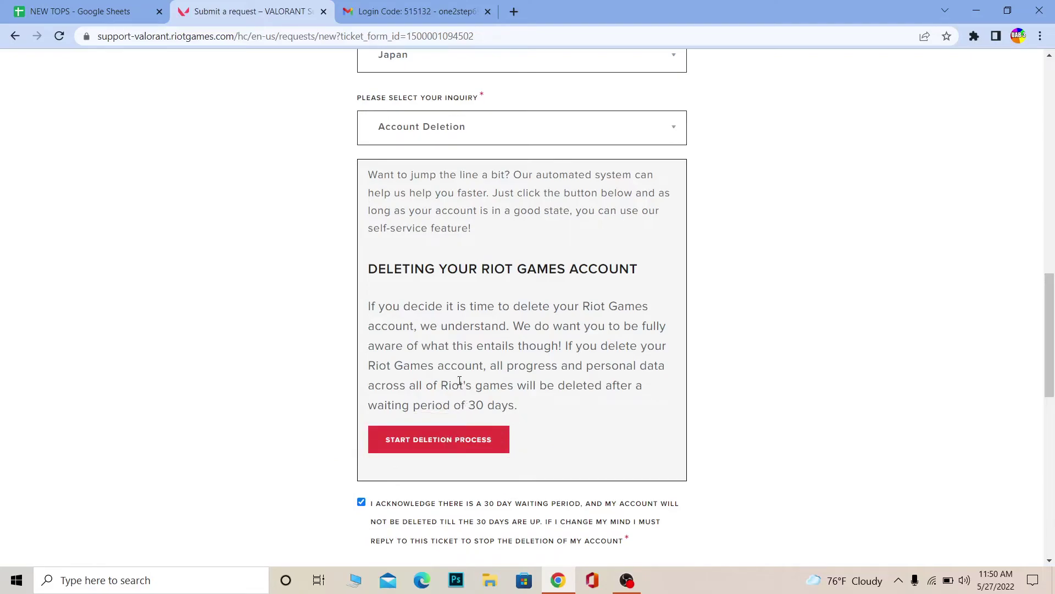
left_click_drag(529, 412, 317, 405)
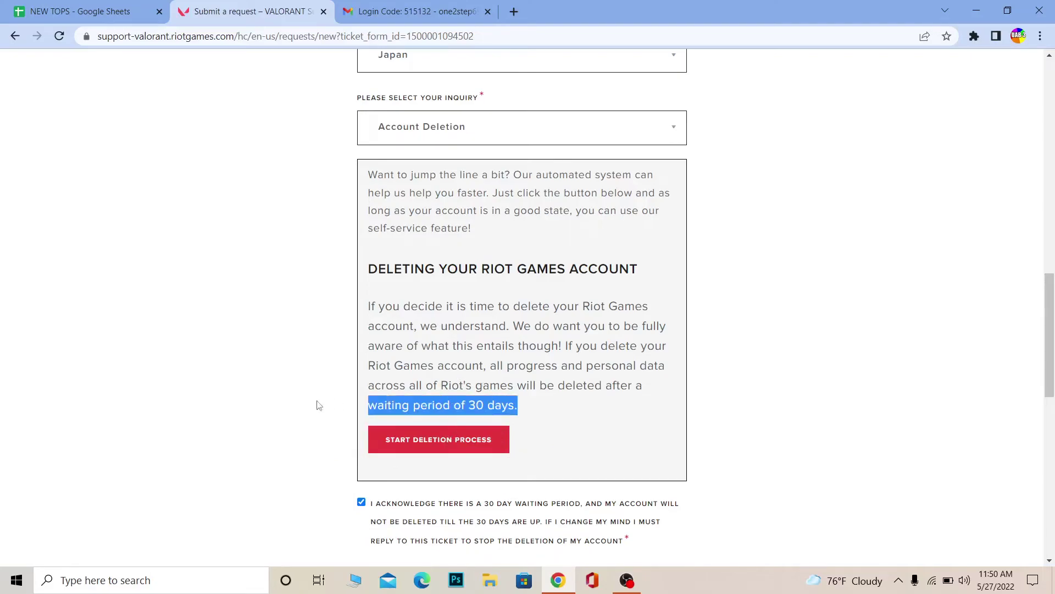
left_click(226, 358)
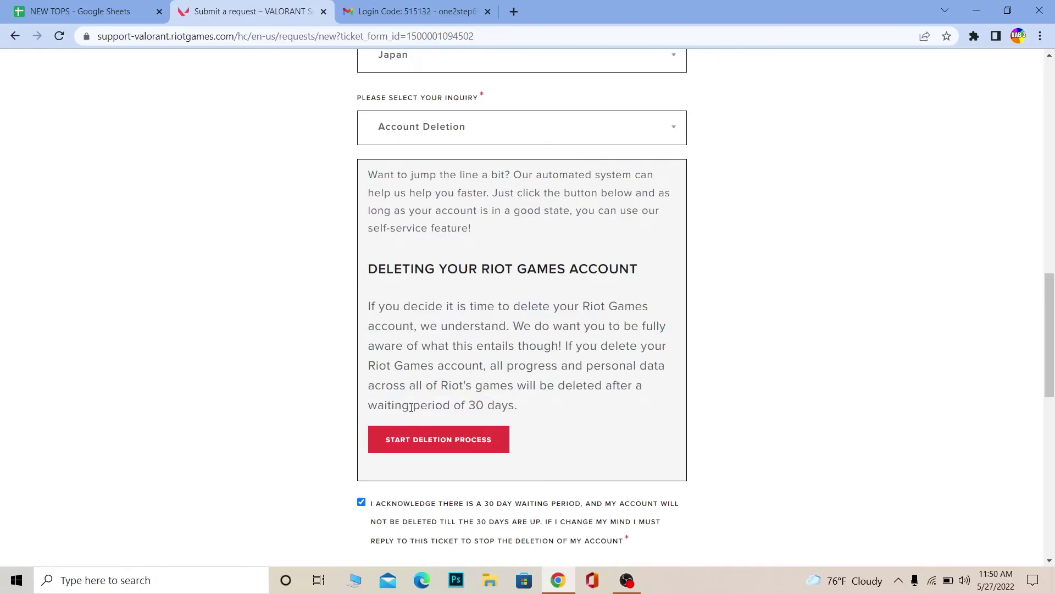
left_click_drag(412, 407, 558, 416)
left_click(271, 373)
left_click_drag(365, 311, 734, 352)
left_click(148, 326)
Scroll through the acknowledgements down to the Submit button
scroll(158, 329, "down", 1)
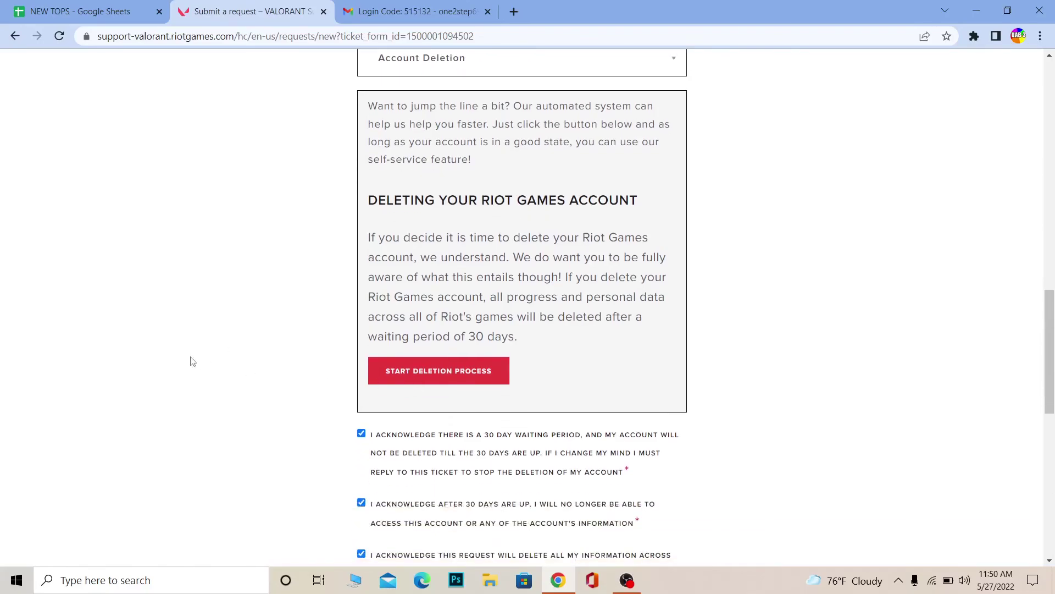
scroll(191, 360, "down", 1)
scroll(191, 360, "down", 4)
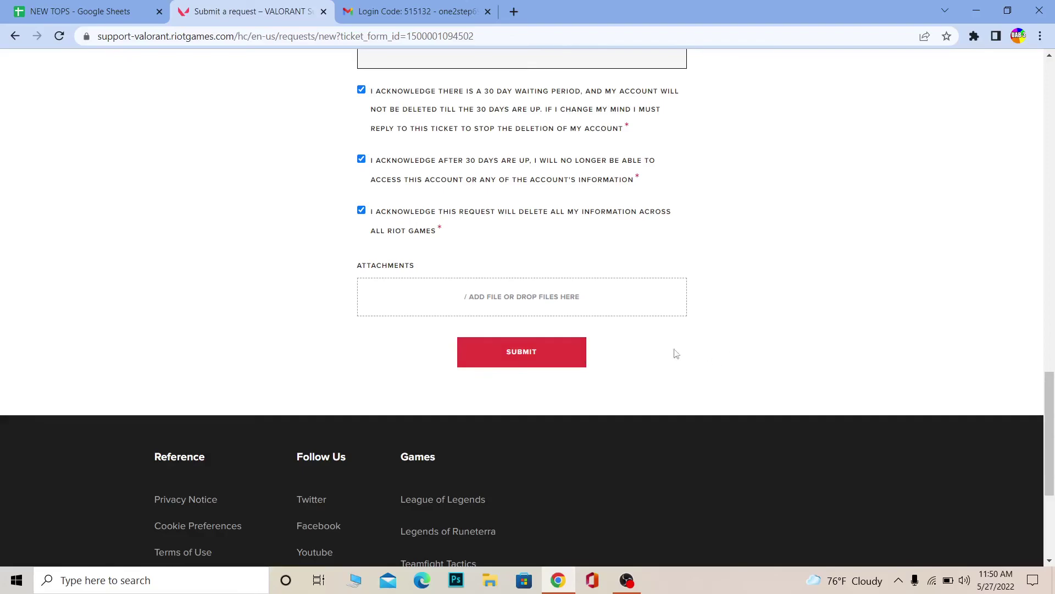
scroll(713, 364, "up", 3)
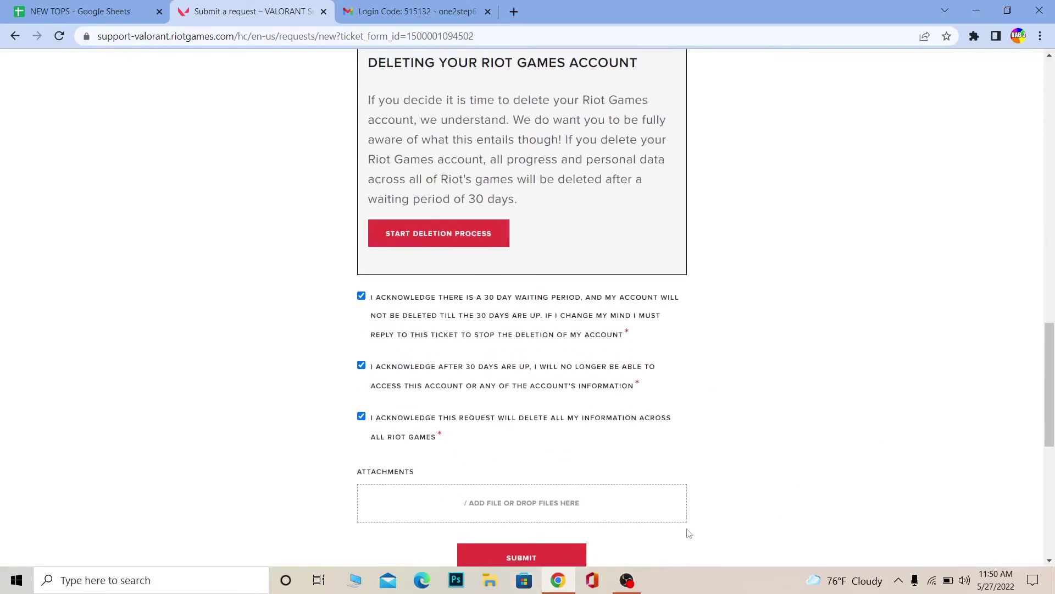